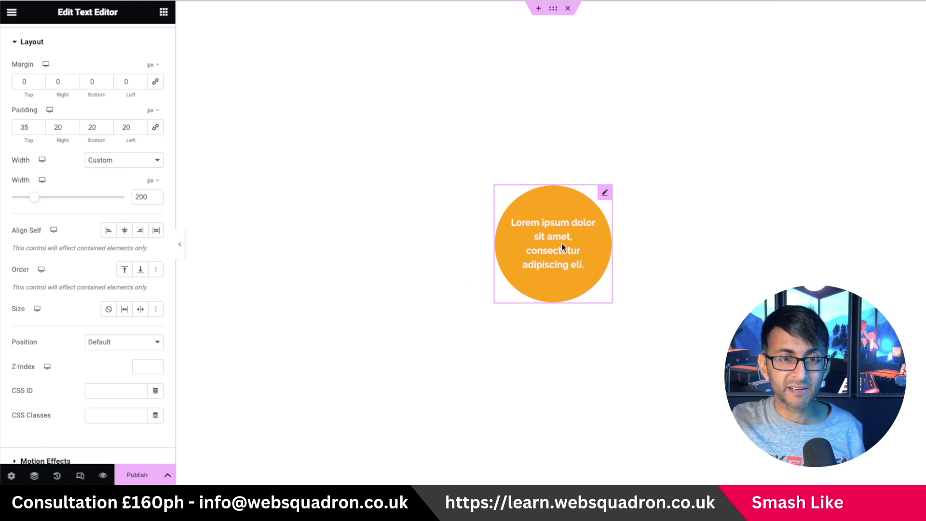
Step: Select the orange circle Text Editor widget and delete it from the container
{"action": "left_click", "coordinate": [569, 235]}
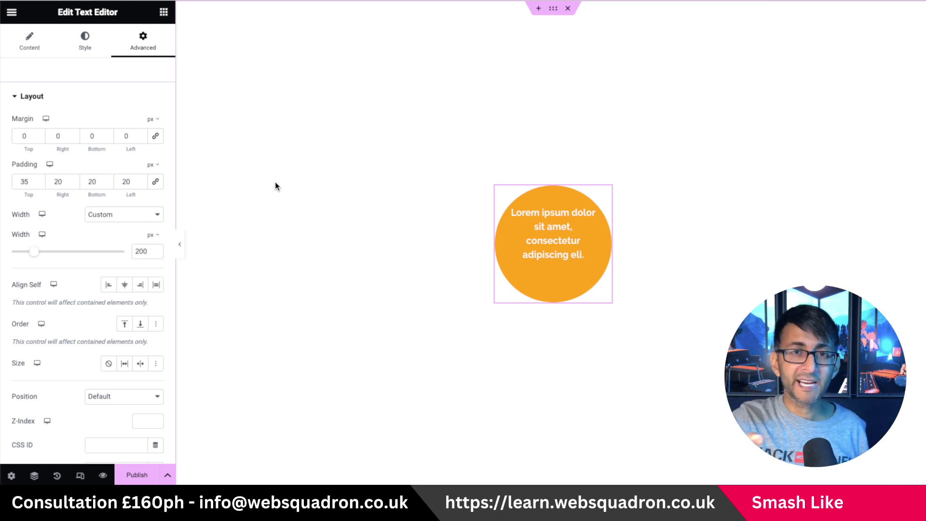
{"action": "key", "text": "Delete"}
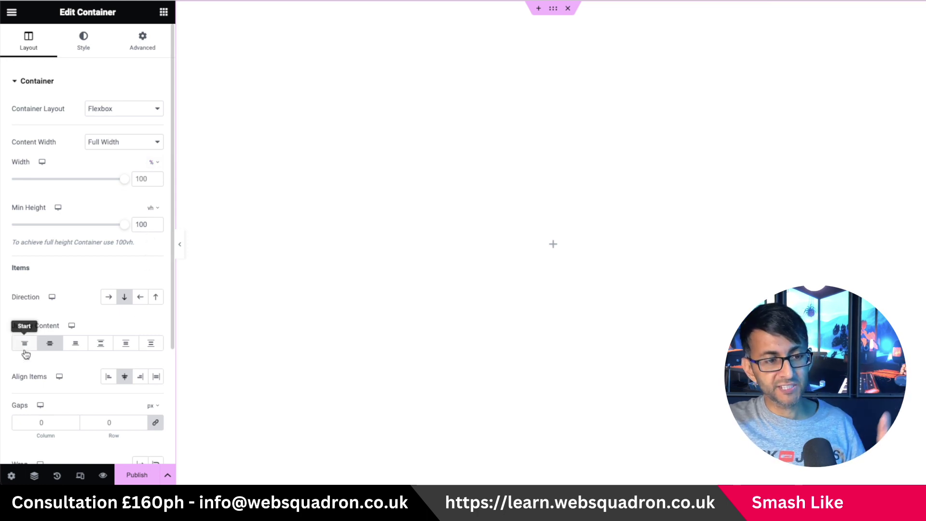
Step: Add a Text Editor widget with lorem ipsum text and set its width to Custom 400 px
{"action": "left_click", "coordinate": [164, 12]}
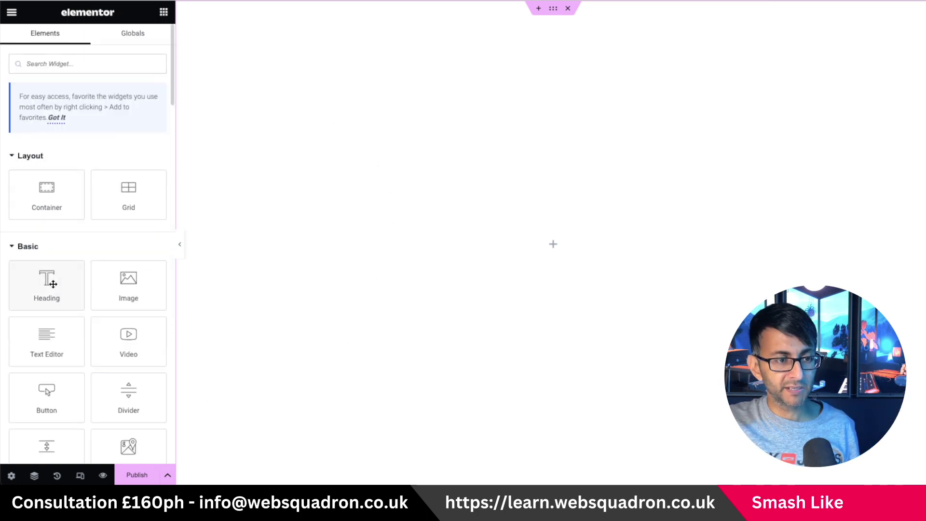
{"action": "left_click", "coordinate": [42, 344]}
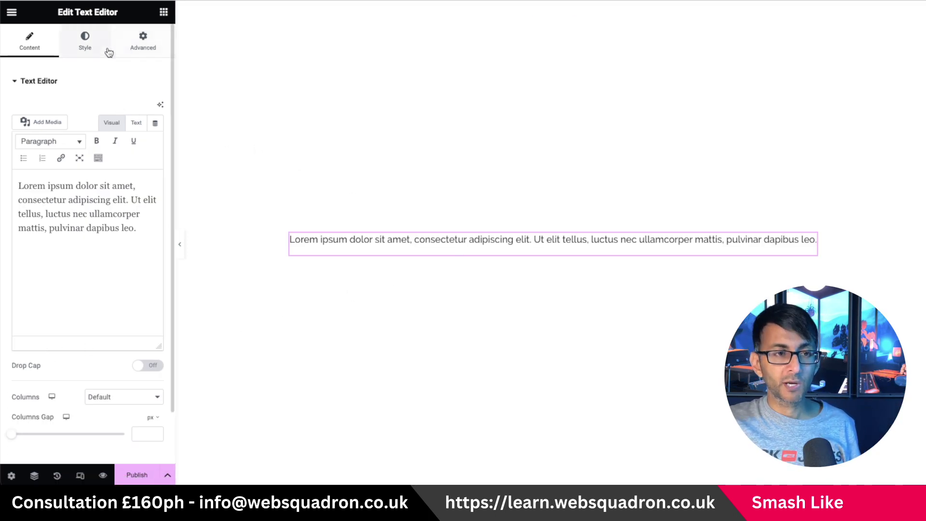
{"action": "left_click", "coordinate": [149, 43]}
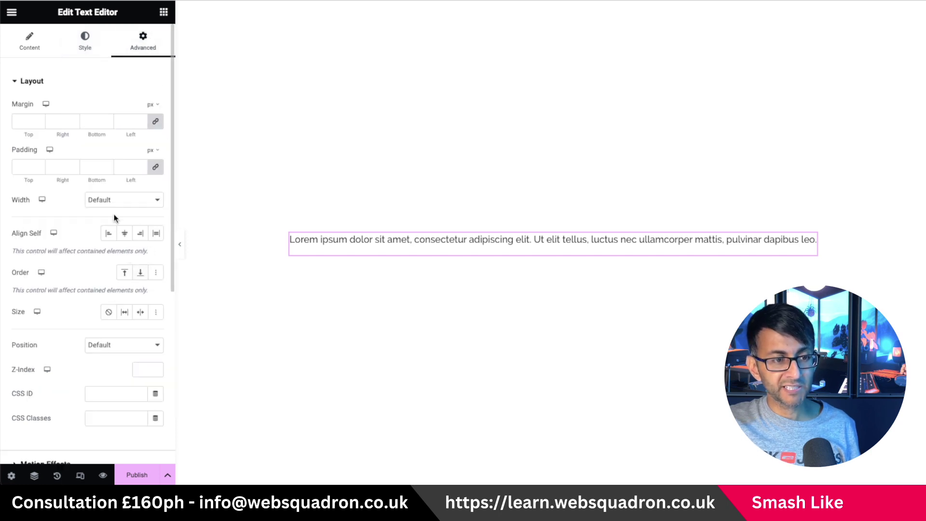
{"action": "left_click", "coordinate": [122, 200]}
{"action": "left_click", "coordinate": [128, 234]}
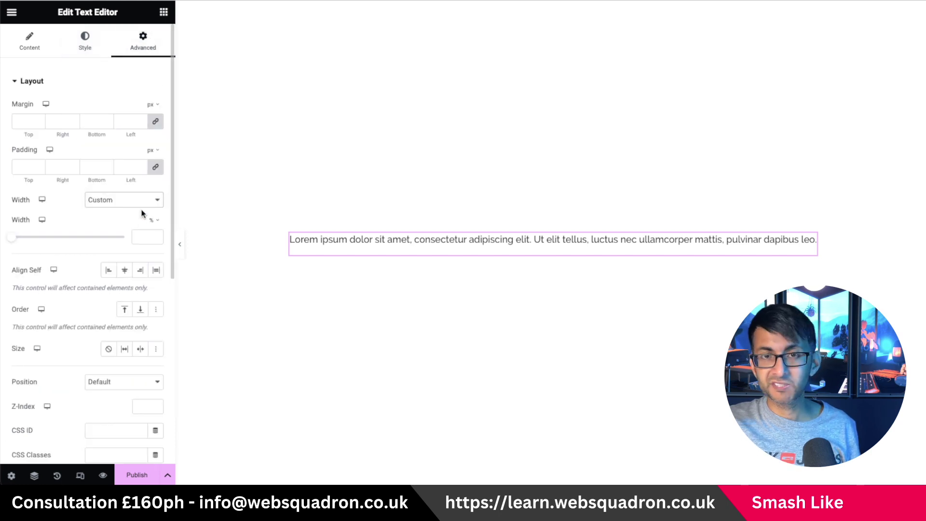
{"action": "left_click", "coordinate": [154, 221]}
{"action": "left_click", "coordinate": [155, 224]}
{"action": "left_click", "coordinate": [145, 235]}
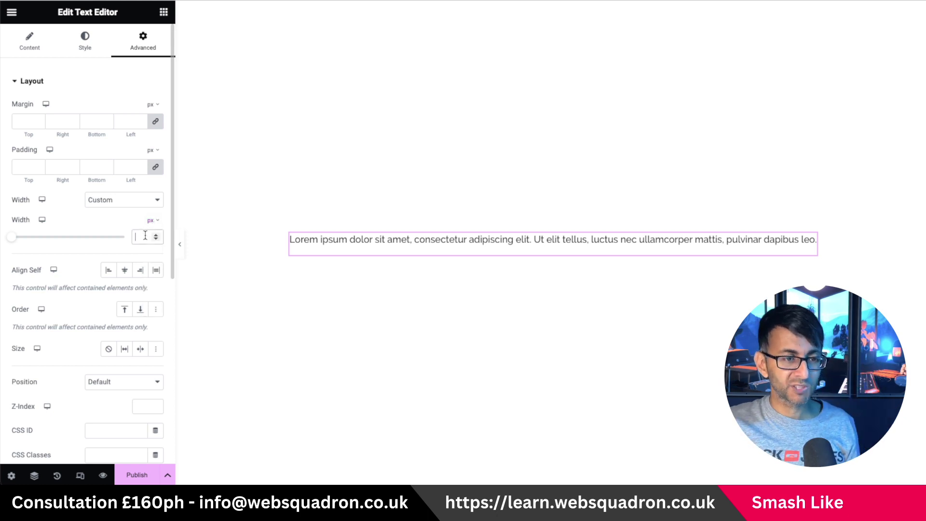
{"action": "type", "text": "400"}
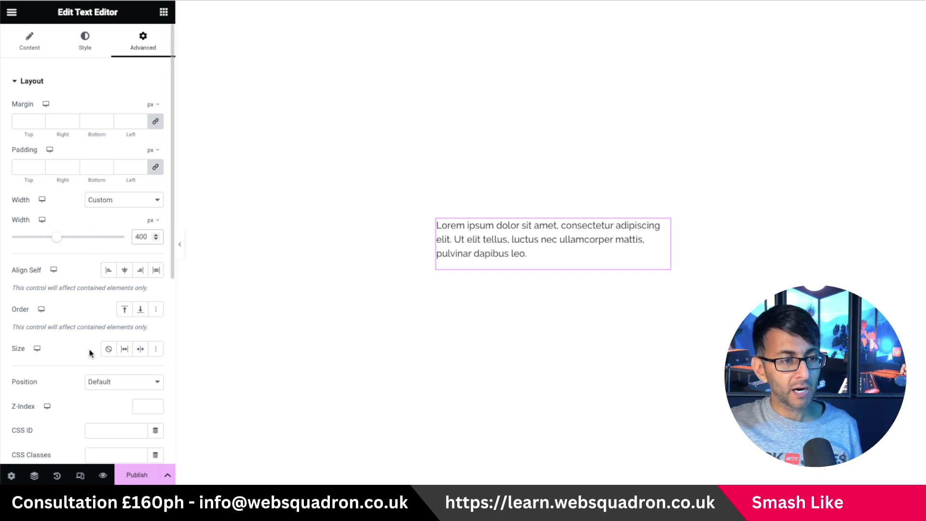
{"action": "scroll", "coordinate": [62, 288], "scroll_direction": "down", "scroll_amount": 5}
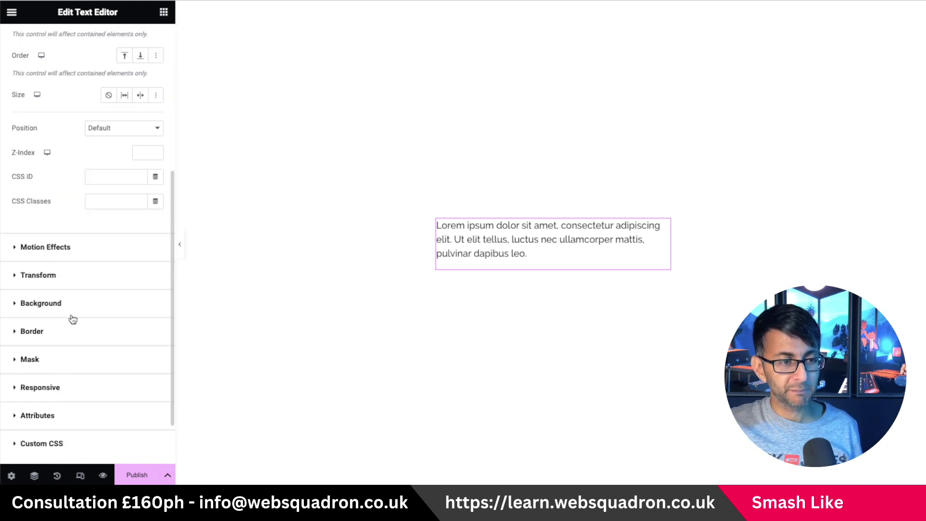
Step: Give the text box a classic background using the orange global colour
{"action": "left_click", "coordinate": [71, 309]}
{"action": "left_click", "coordinate": [137, 219]}
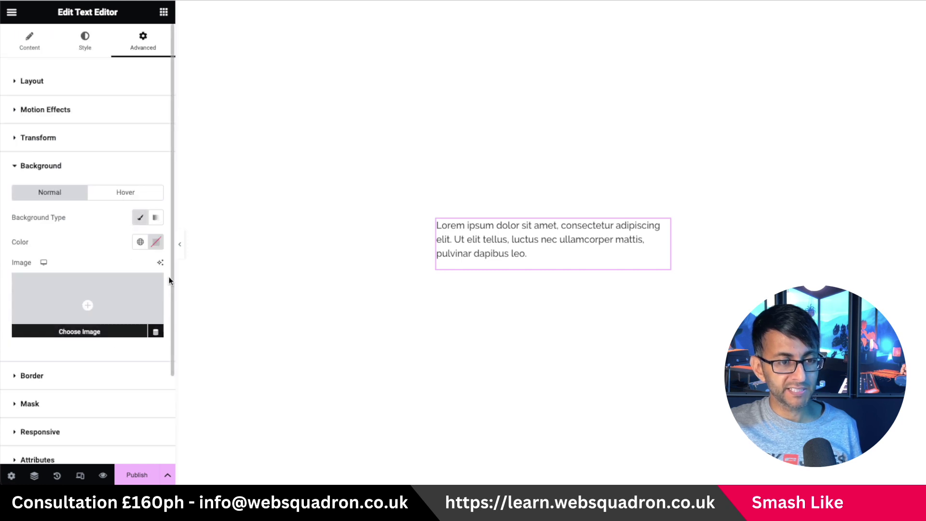
{"action": "left_click", "coordinate": [140, 241]}
{"action": "scroll", "coordinate": [166, 317], "scroll_direction": "down", "scroll_amount": 2}
{"action": "left_click_drag", "start_coordinate": [167, 317], "coordinate": [165, 364]}
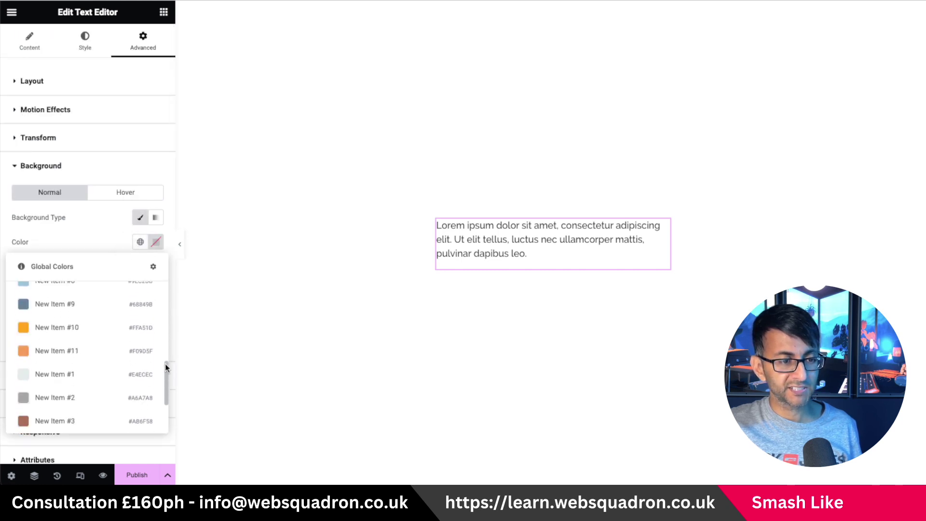
{"action": "left_click", "coordinate": [91, 334]}
Step: Make the paragraph text white with 600 Semi Bold font weight
{"action": "left_click", "coordinate": [86, 49]}
{"action": "left_click", "coordinate": [140, 133]}
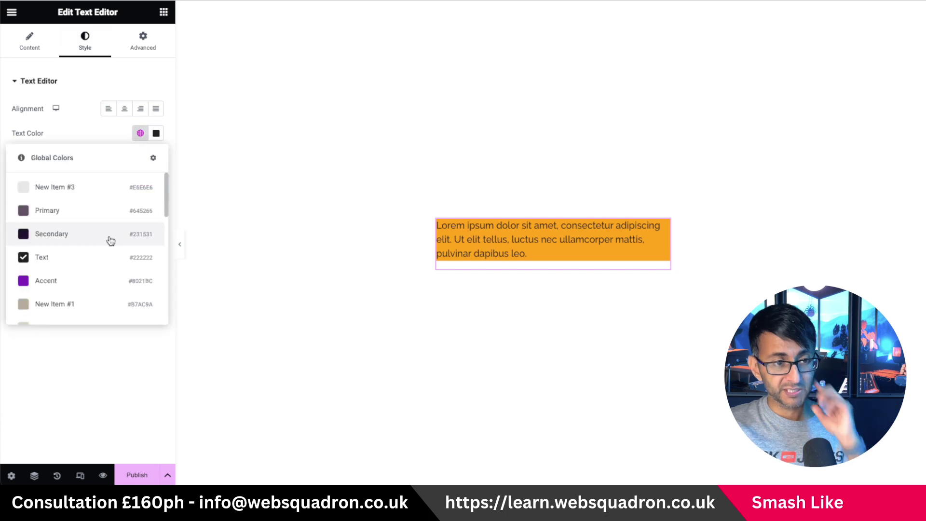
{"action": "left_click_drag", "start_coordinate": [165, 215], "coordinate": [165, 254]}
{"action": "scroll", "coordinate": [84, 186], "scroll_direction": "up", "scroll_amount": 1}
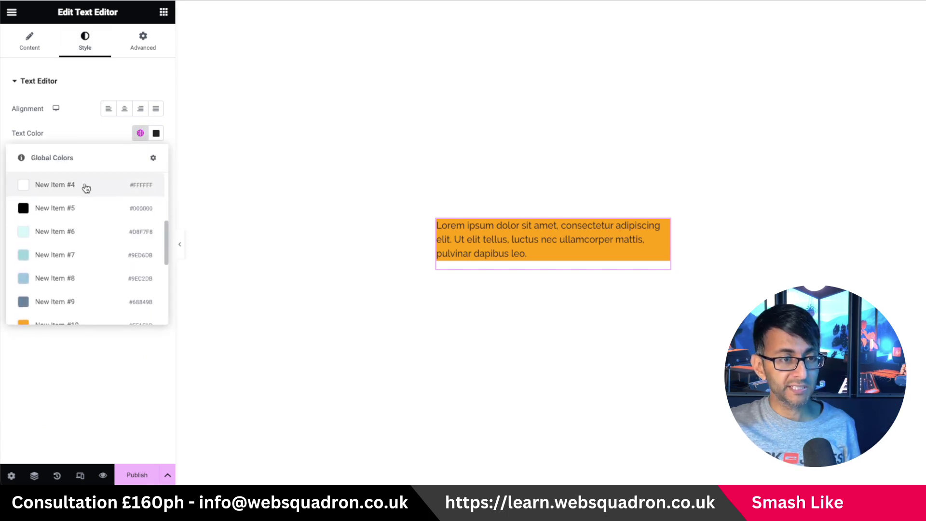
{"action": "left_click", "coordinate": [85, 187]}
{"action": "left_click", "coordinate": [155, 157]}
{"action": "left_click", "coordinate": [117, 273]}
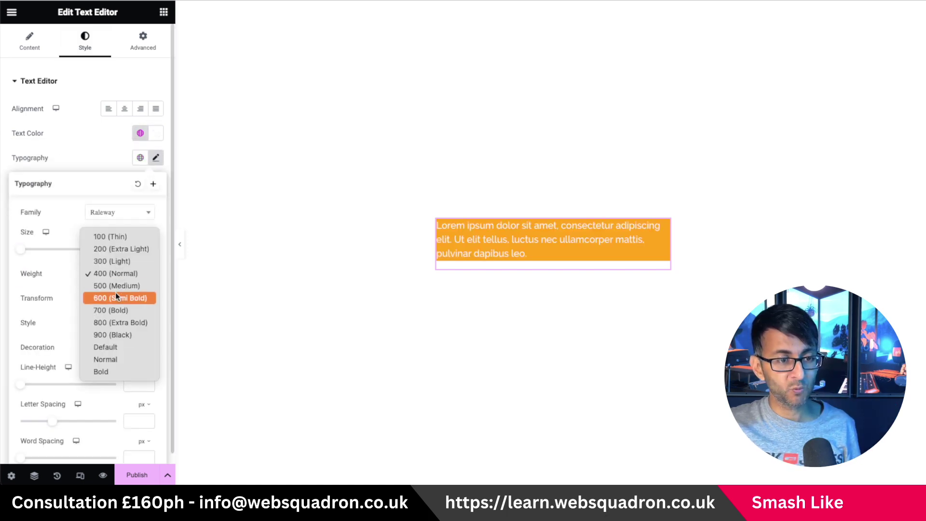
{"action": "left_click", "coordinate": [115, 293]}
Step: Set linked padding of 50 px on all four sides
{"action": "left_click", "coordinate": [143, 43]}
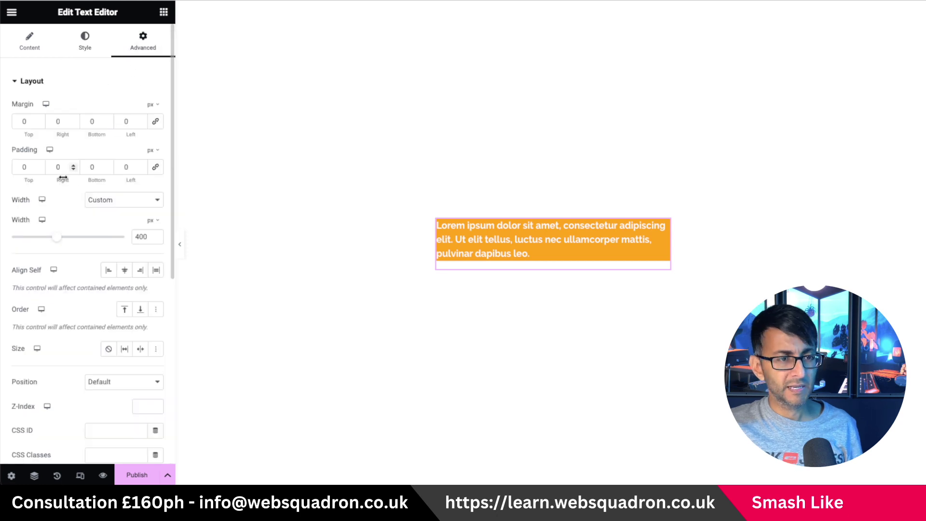
{"action": "left_click", "coordinate": [154, 168]}
{"action": "double_click", "coordinate": [24, 167]}
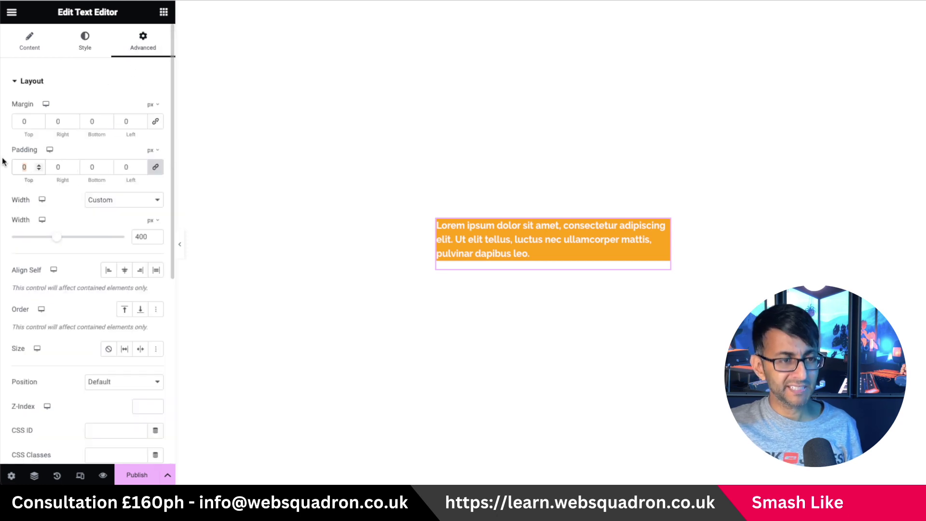
{"action": "type", "text": "50"}
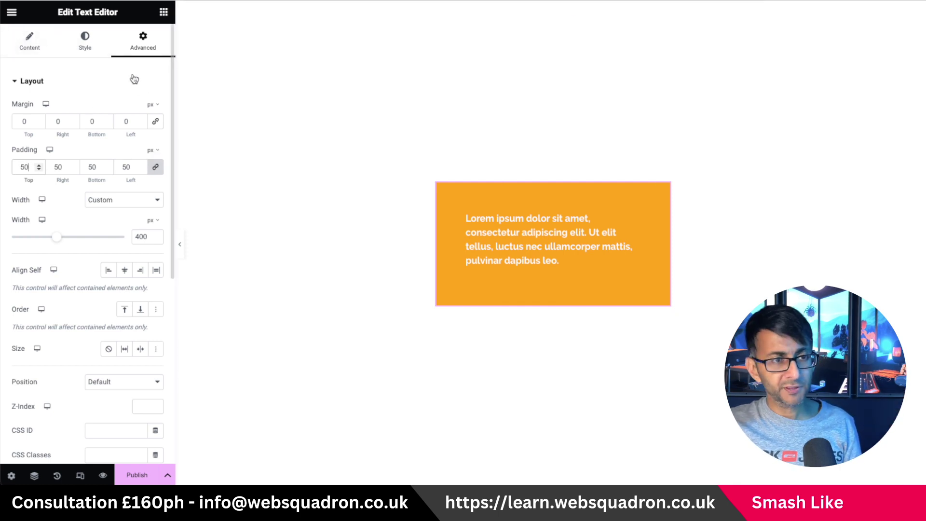
{"action": "left_click", "coordinate": [89, 50]}
Step: Center-align the lorem ipsum paragraph within the orange box
{"action": "left_click", "coordinate": [124, 110]}
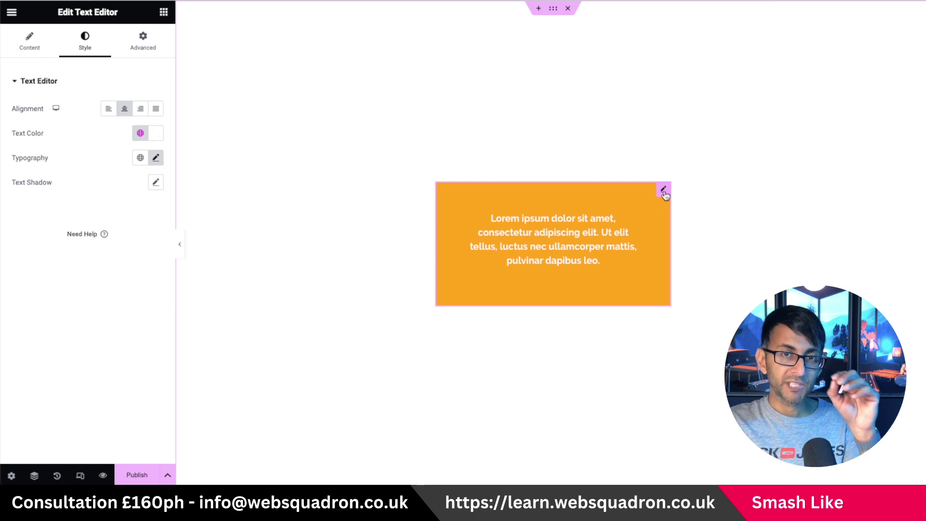
{"action": "left_click", "coordinate": [142, 46]}
{"action": "left_click", "coordinate": [34, 47]}
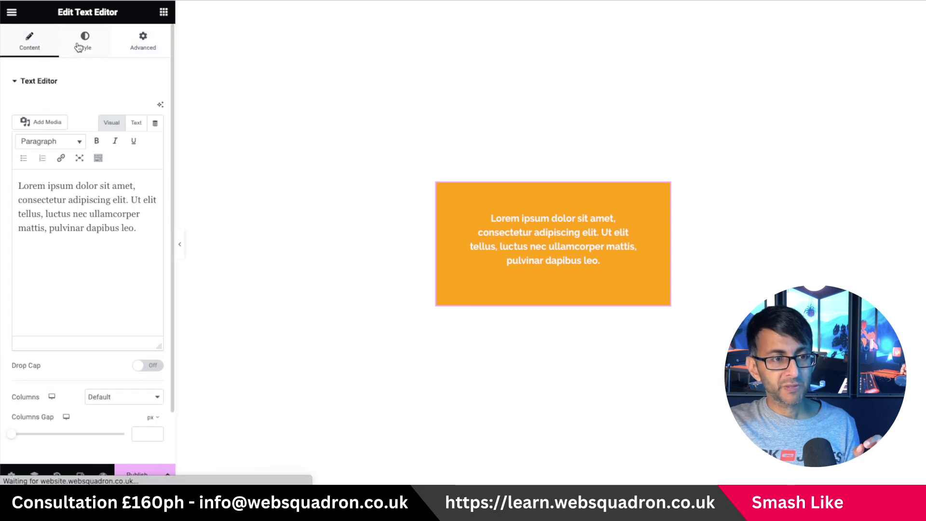
{"action": "left_click", "coordinate": [91, 46]}
{"action": "left_click", "coordinate": [143, 43]}
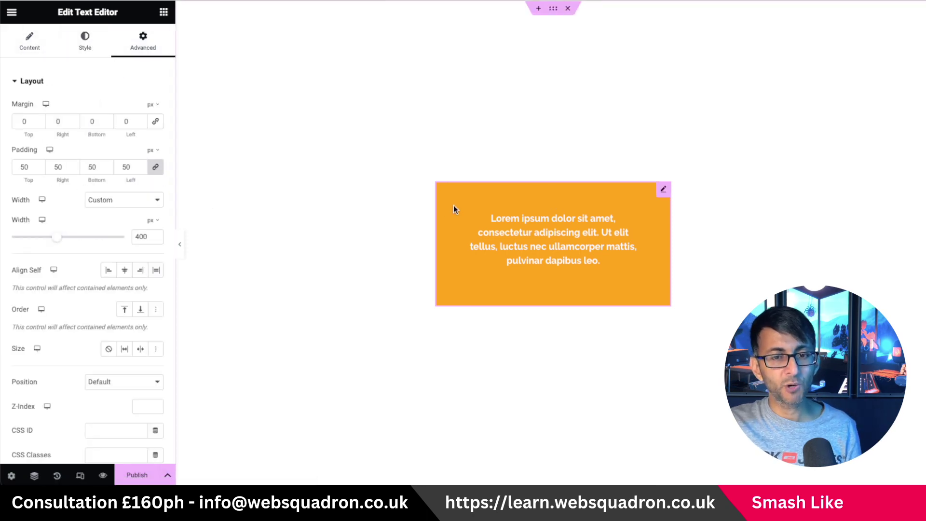
{"action": "left_click", "coordinate": [156, 166]}
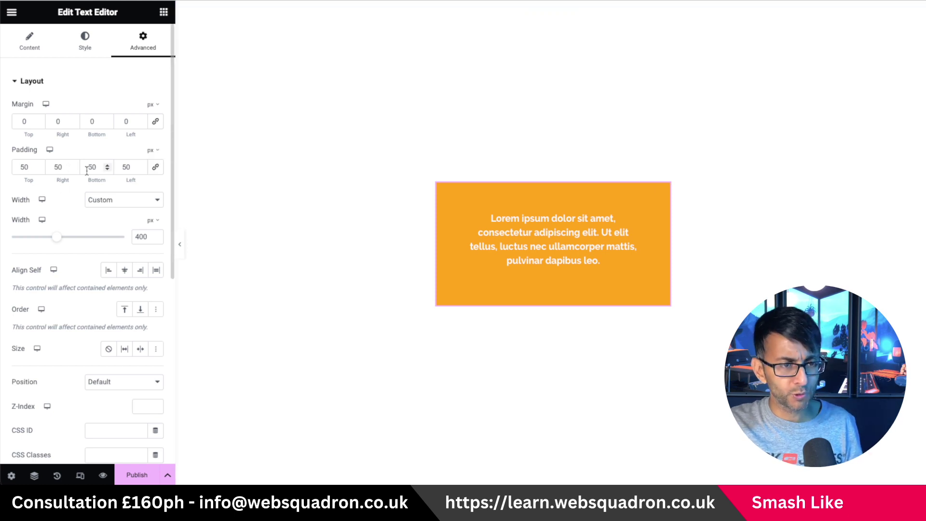
{"action": "double_click", "coordinate": [24, 167]}
{"action": "type", "text": "100"}
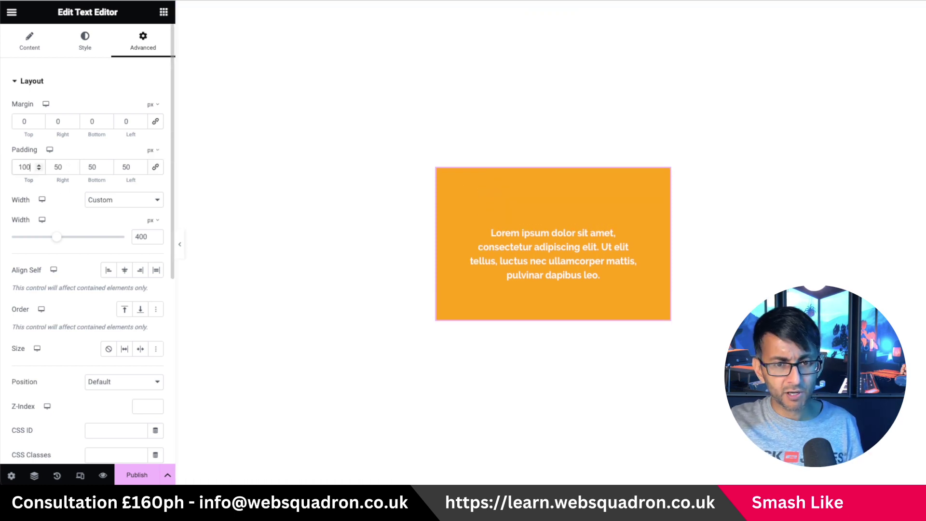
{"action": "key", "text": "Tab"}
{"action": "key", "text": "Tab"}
{"action": "type", "text": "100"}
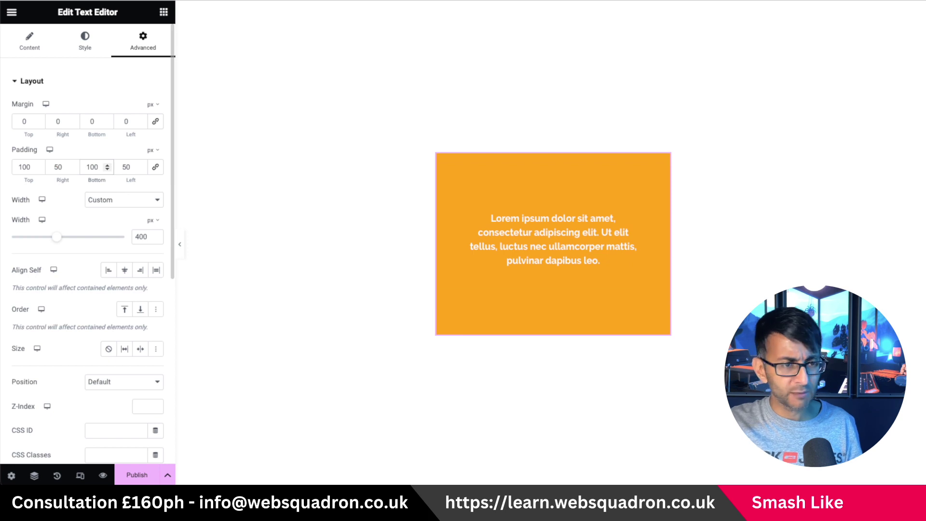
{"action": "key", "text": "BackSpace"}
{"action": "key", "text": "BackSpace"}
{"action": "type", "text": "50"}
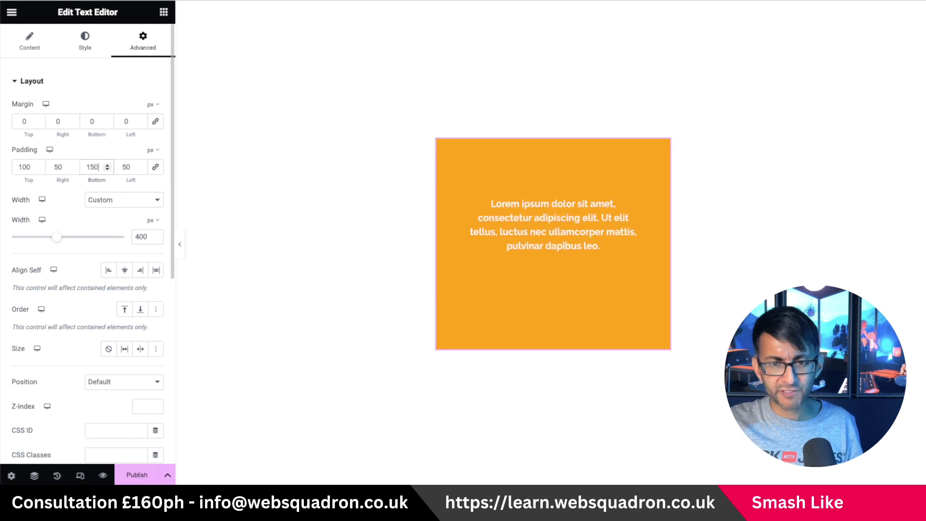
{"action": "key", "text": "BackSpace"}
{"action": "key", "text": "BackSpace"}
{"action": "key", "text": "BackSpace"}
{"action": "type", "text": "0"}
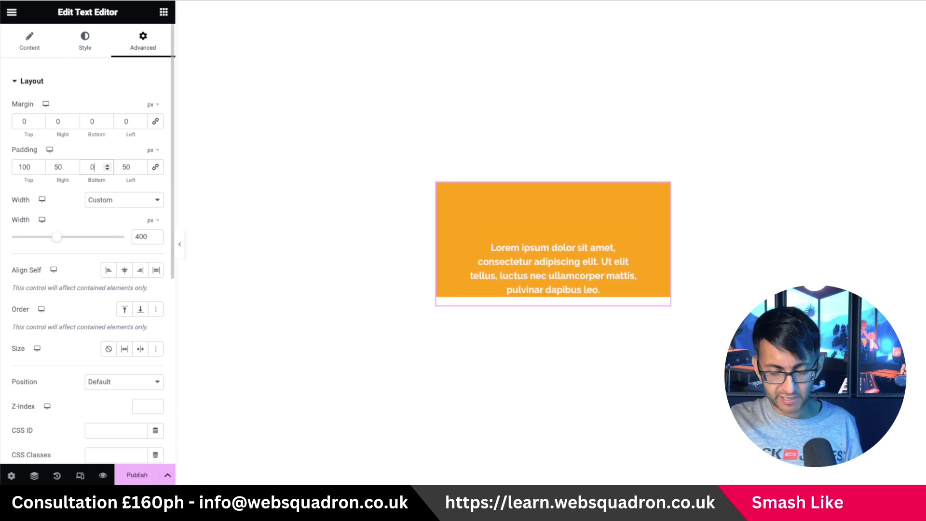
{"action": "type", "text": "50"}
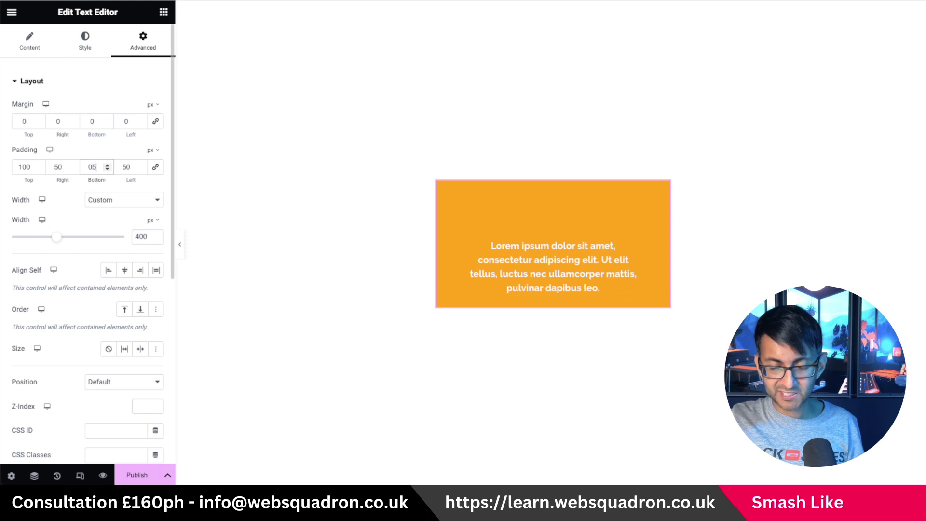
{"action": "double_click", "coordinate": [25, 167]}
{"action": "type", "text": "50"}
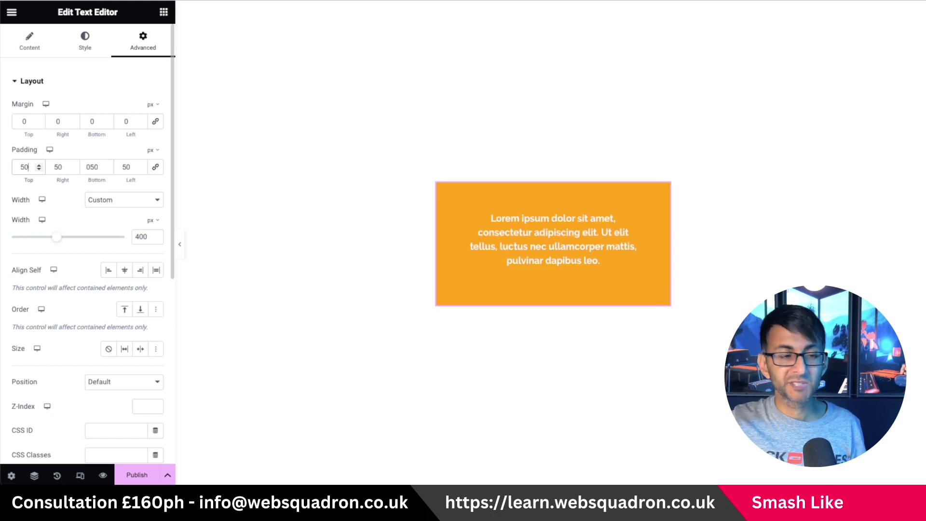
Step: Set a linked 1000 px border radius so the orange box becomes a pill
{"action": "left_click", "coordinate": [87, 46]}
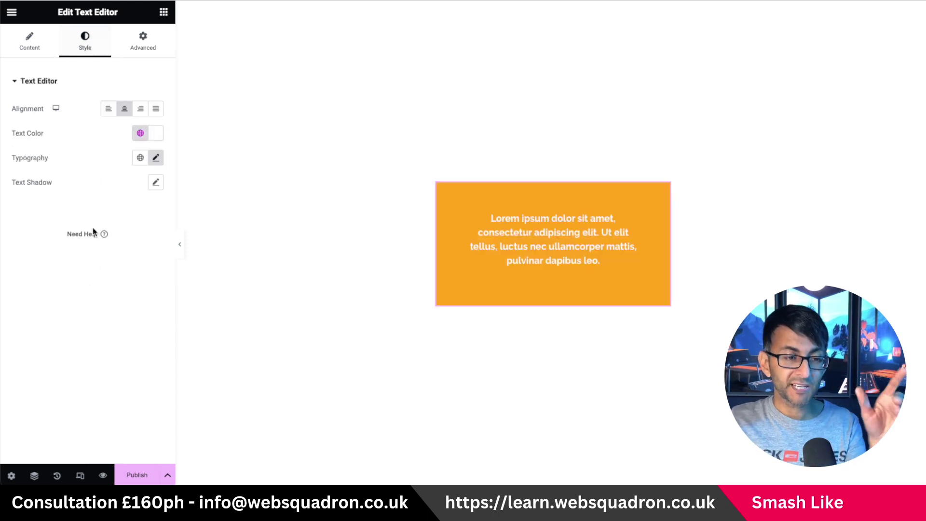
{"action": "left_click", "coordinate": [143, 41]}
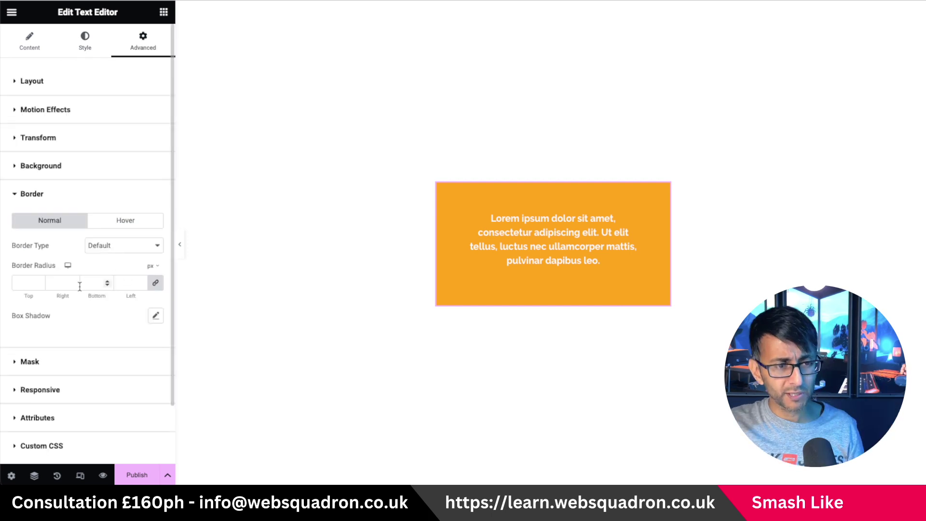
{"action": "left_click", "coordinate": [25, 285]}
{"action": "type", "text": "1000"}
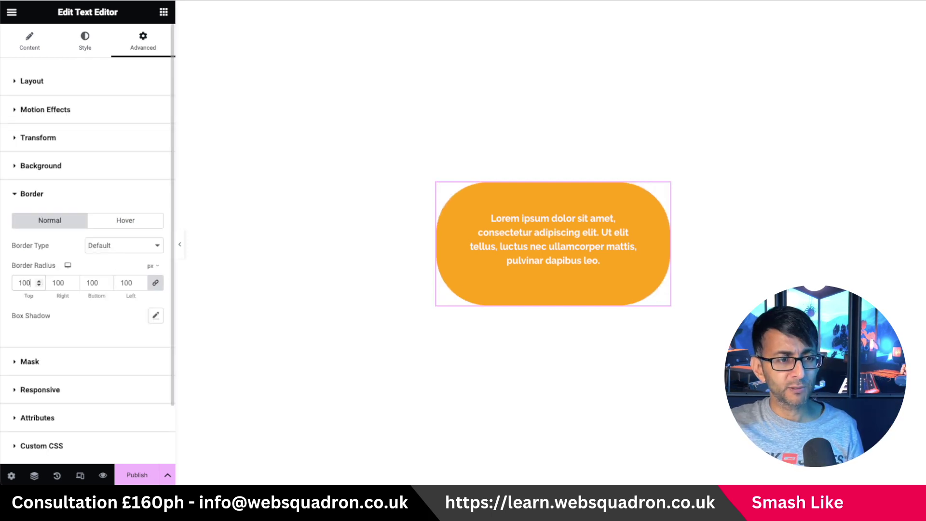
{"action": "left_click", "coordinate": [32, 80]}
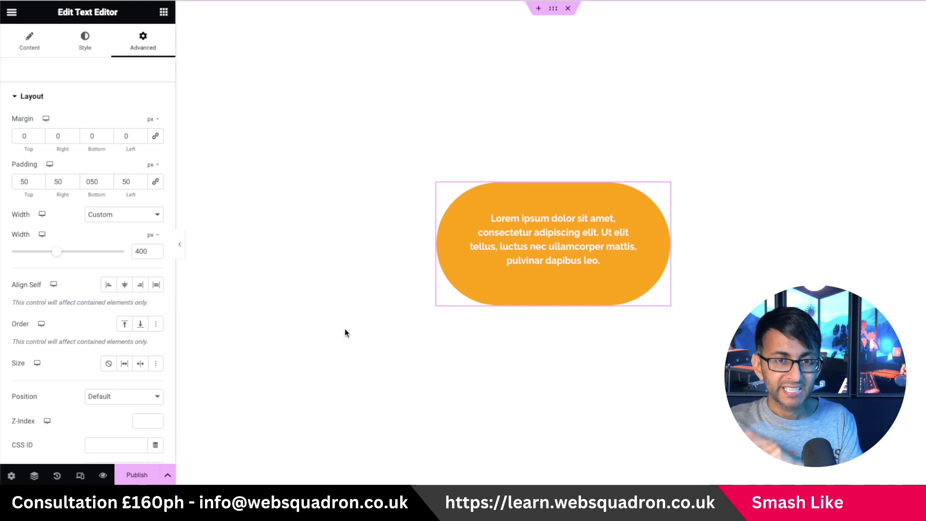
{"action": "scroll", "coordinate": [156, 331], "scroll_direction": "down", "scroll_amount": 3}
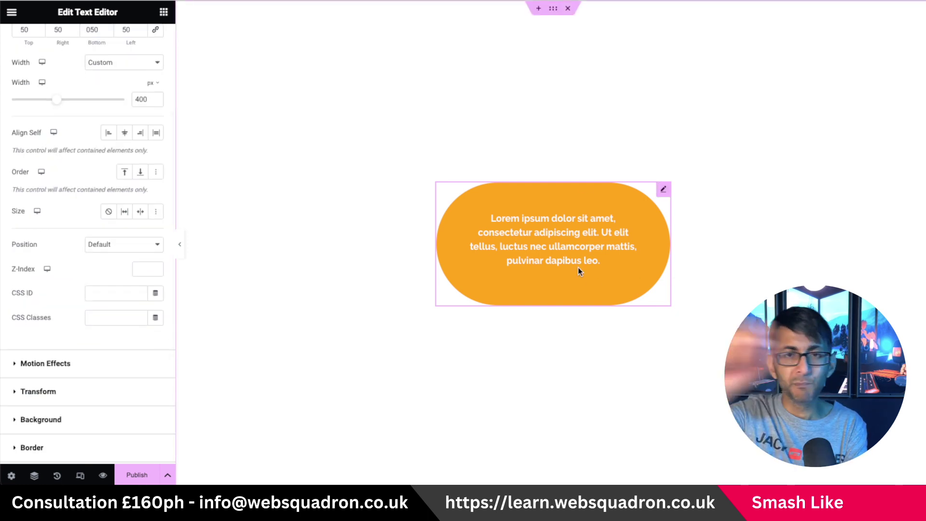
{"action": "scroll", "coordinate": [94, 362], "scroll_direction": "down", "scroll_amount": 3}
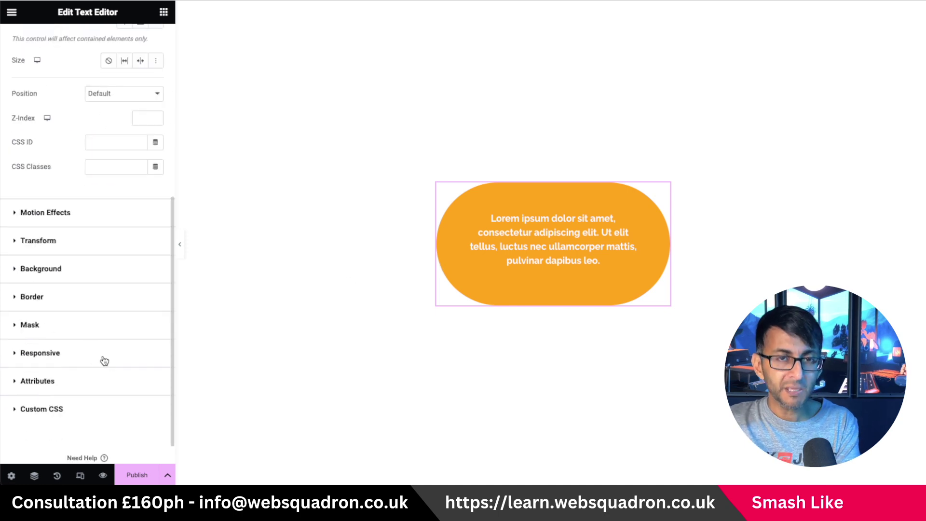
Step: Paste a custom CSS rule with grid display and 400px height, then remove the display line
{"action": "left_click", "coordinate": [88, 408]}
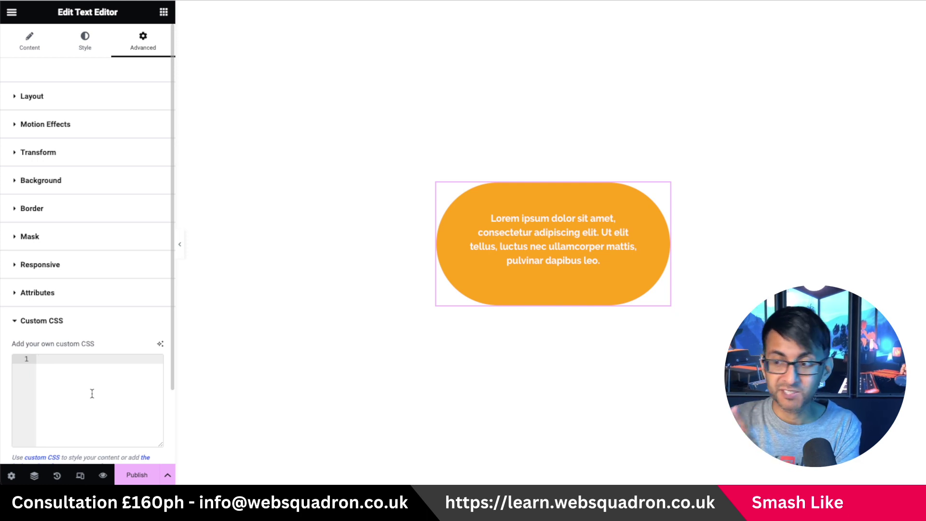
{"action": "type", "text": "selector {   display: grid;   height: 400px; }"}
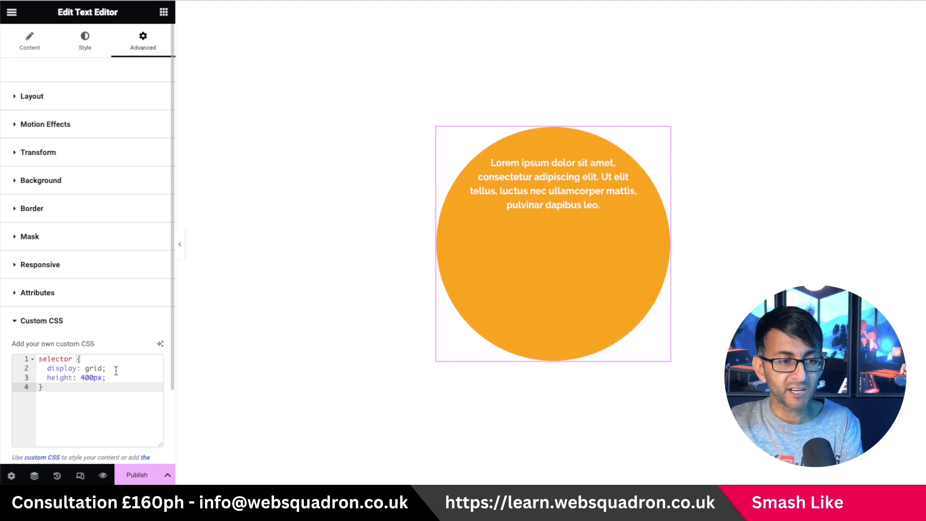
{"action": "left_click_drag", "start_coordinate": [116, 369], "coordinate": [11, 372]}
{"action": "key", "text": "BackSpace"}
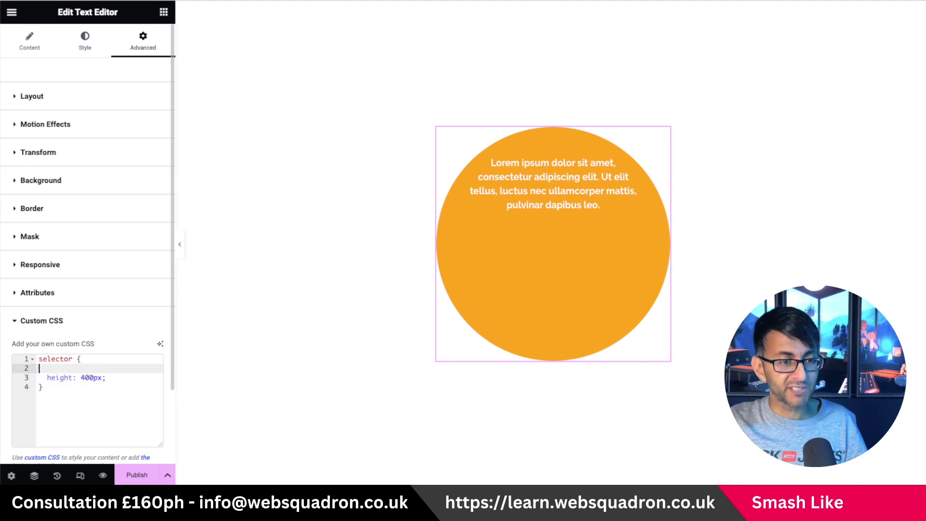
{"action": "key", "text": "BackSpace"}
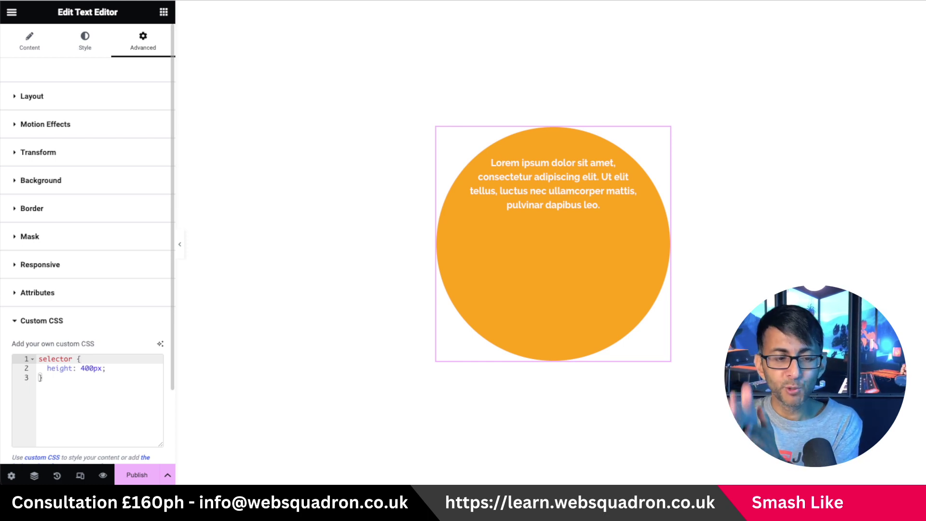
Step: Paste display and centering rules, then delete them so only height: 400px remains
{"action": "left_click", "coordinate": [125, 368]}
{"action": "type", "text": "display: flex; align-content: center; justify-content: center;"}
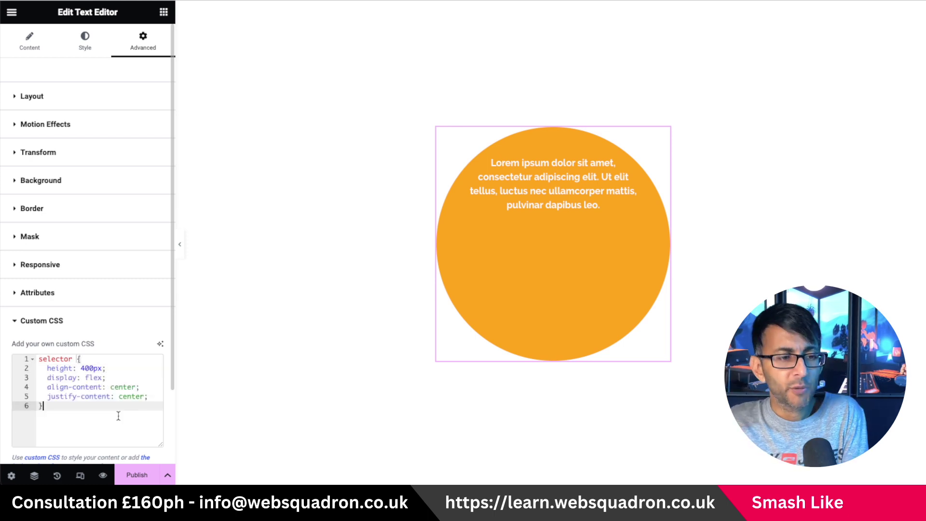
{"action": "left_click", "coordinate": [90, 387]}
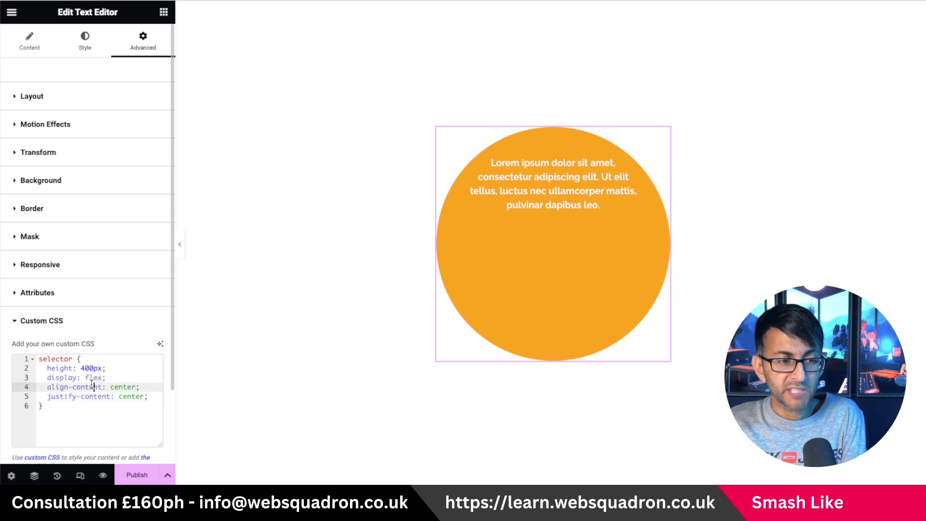
{"action": "double_click", "coordinate": [86, 377]}
{"action": "type", "text": "grid"}
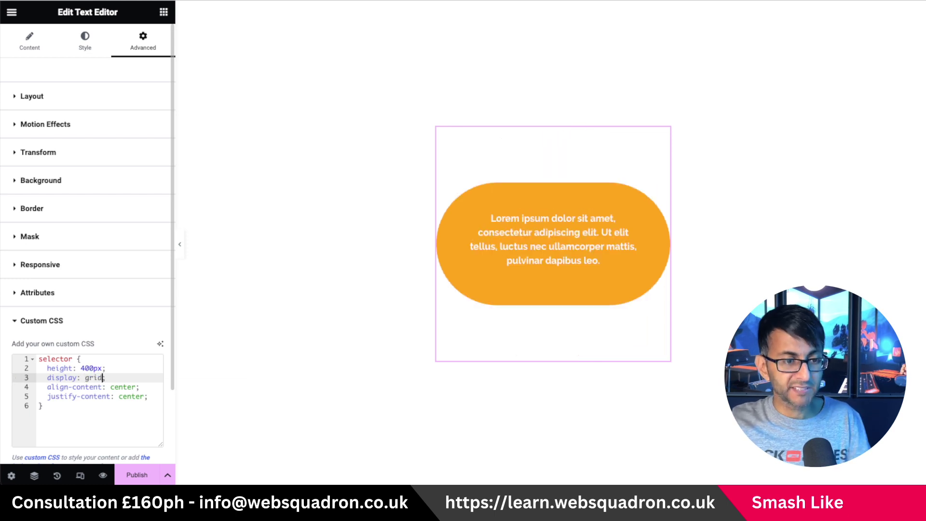
{"action": "left_click", "coordinate": [99, 422]}
{"action": "left_click_drag", "start_coordinate": [115, 379], "coordinate": [1, 380]}
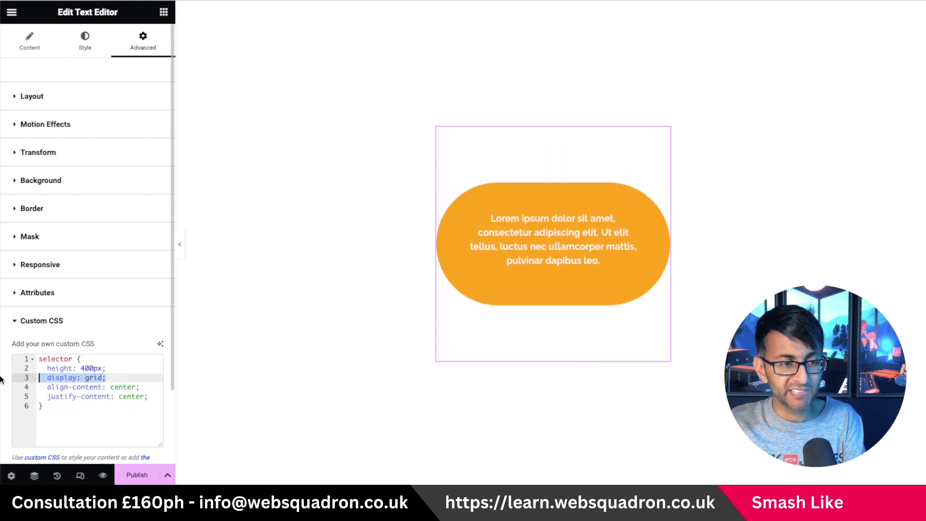
{"action": "key", "text": "BackSpace"}
{"action": "key", "text": "BackSpace"}
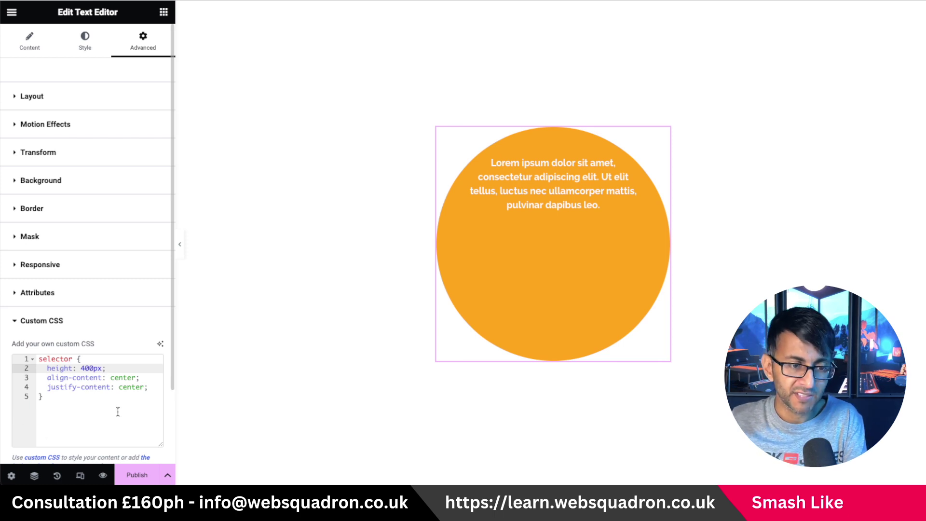
{"action": "left_click_drag", "start_coordinate": [150, 388], "coordinate": [11, 375]}
{"action": "key", "text": "BackSpace"}
{"action": "key", "text": "BackSpace"}
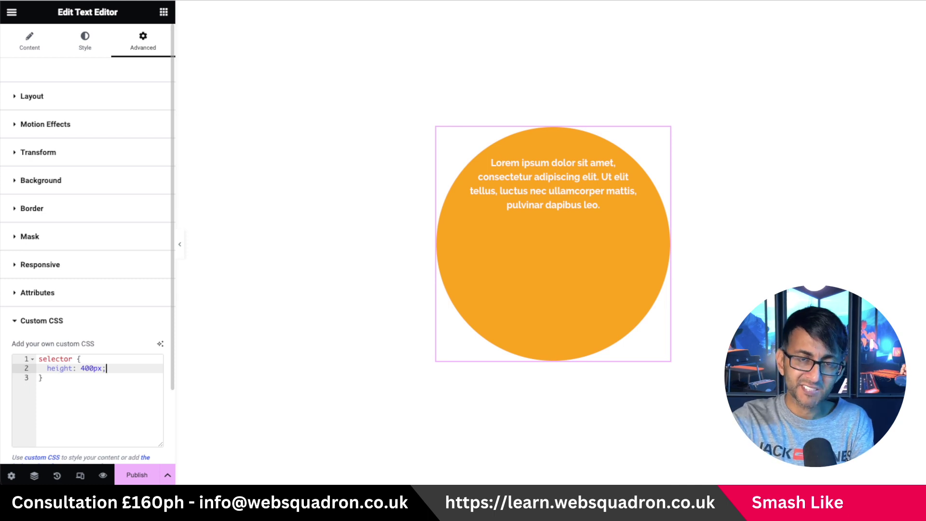
Step: Add a 'selector > *' rule with flex display, centered alignment and 100% height below the height rule
{"action": "key", "text": "Down"}
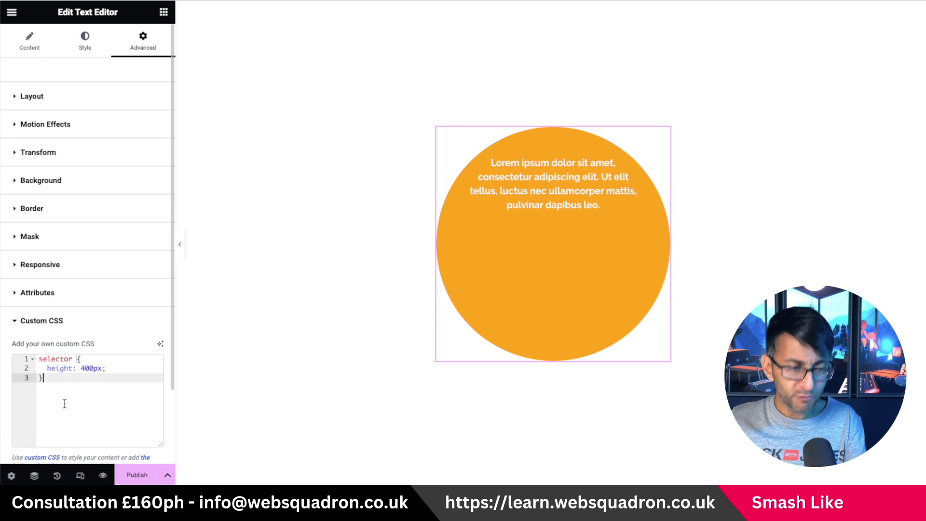
{"action": "key", "text": "Return"}
{"action": "key", "text": "Return"}
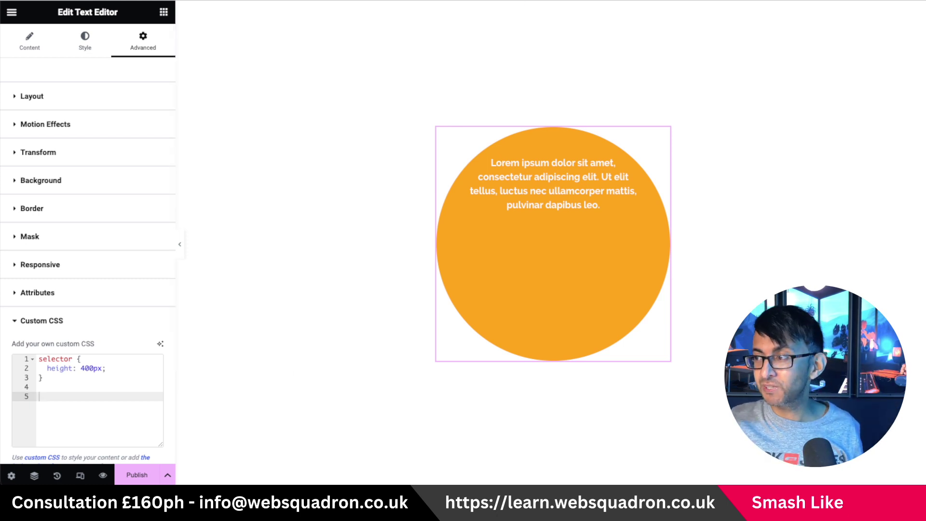
{"action": "type", "text": "selector > * {   display: flex;   align-items: center;   justify-content: center;   height: 100%; }"}
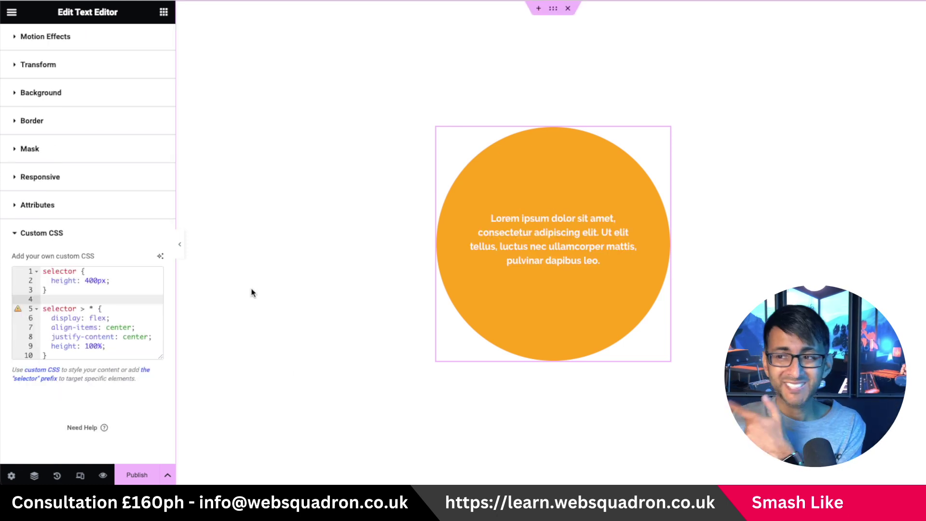
{"action": "left_click", "coordinate": [122, 308]}
{"action": "left_click_drag", "start_coordinate": [122, 308], "coordinate": [18, 298]}
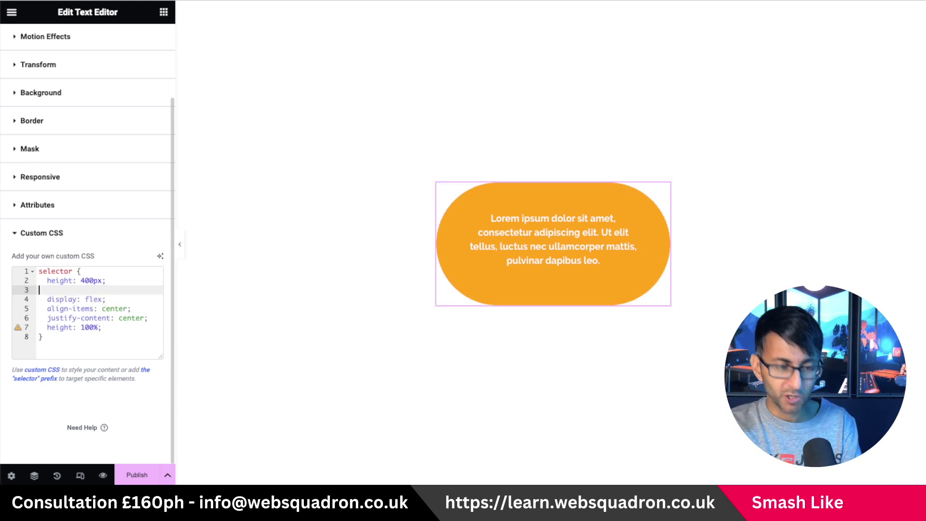
{"action": "type", "text": "}  selector > * {"}
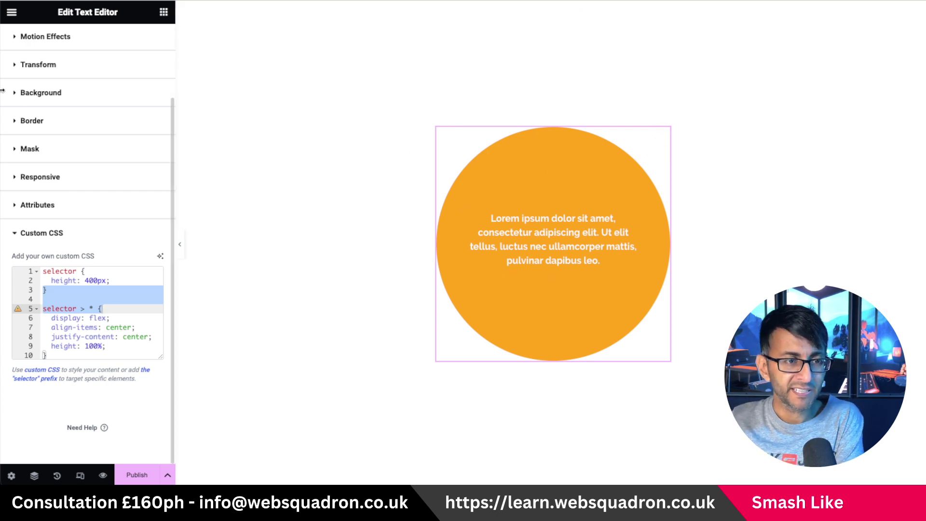
{"action": "scroll", "coordinate": [85, 98], "scroll_direction": "up", "scroll_amount": 3}
Step: Change the widget's top padding from 50 to 65 px
{"action": "left_click", "coordinate": [85, 98]}
{"action": "left_click", "coordinate": [25, 181]}
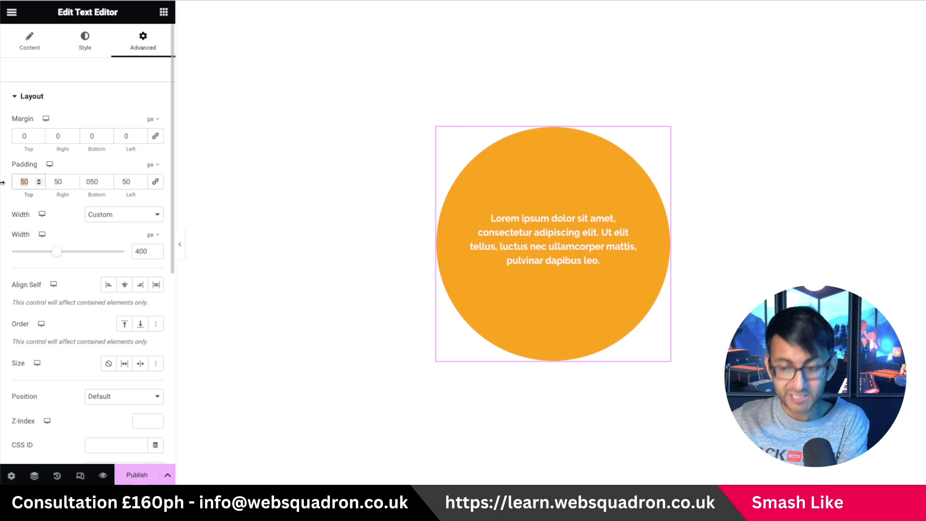
{"action": "type", "text": "65"}
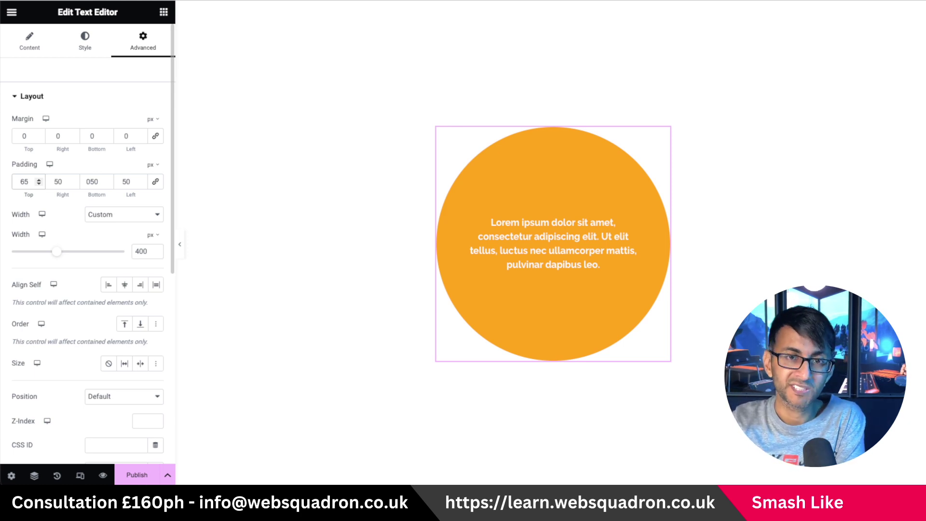
Step: Trim the paragraph to its first sentence, ending at 'adipiscing eli'
{"action": "left_click", "coordinate": [28, 51]}
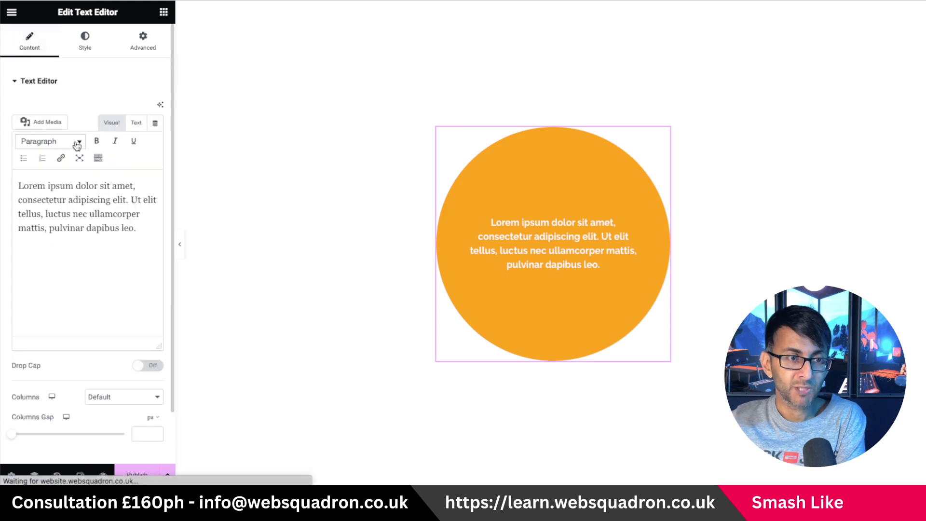
{"action": "left_click_drag", "start_coordinate": [132, 230], "coordinate": [124, 200]}
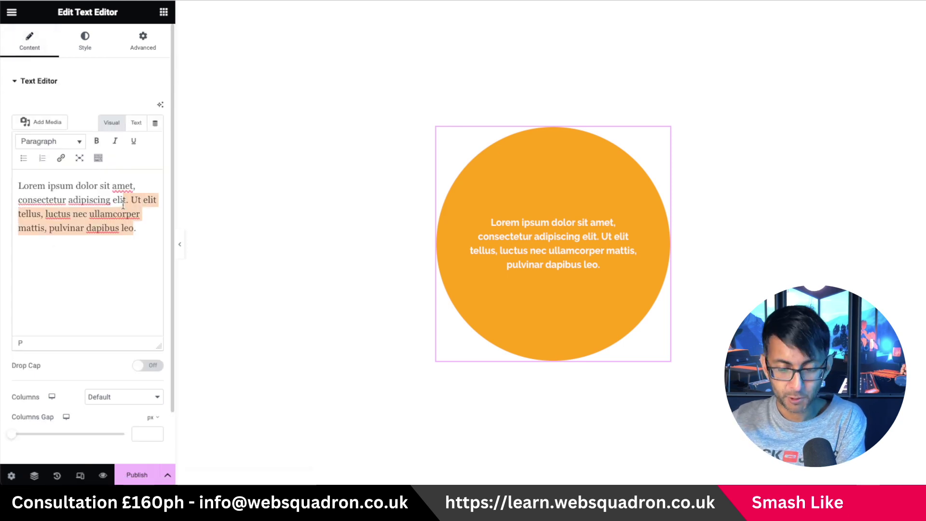
{"action": "key", "text": "BackSpace"}
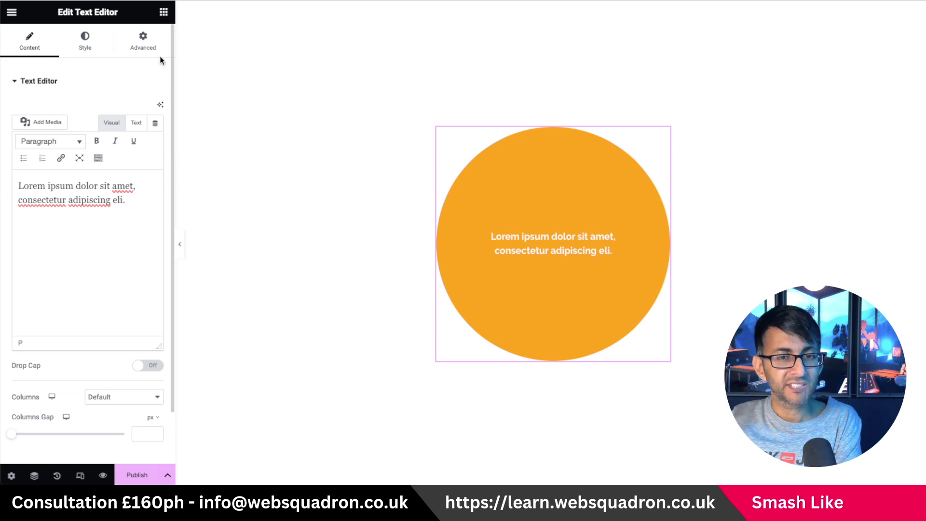
Step: Set the layout width to 200 px and the custom CSS height to 200px
{"action": "left_click", "coordinate": [142, 45]}
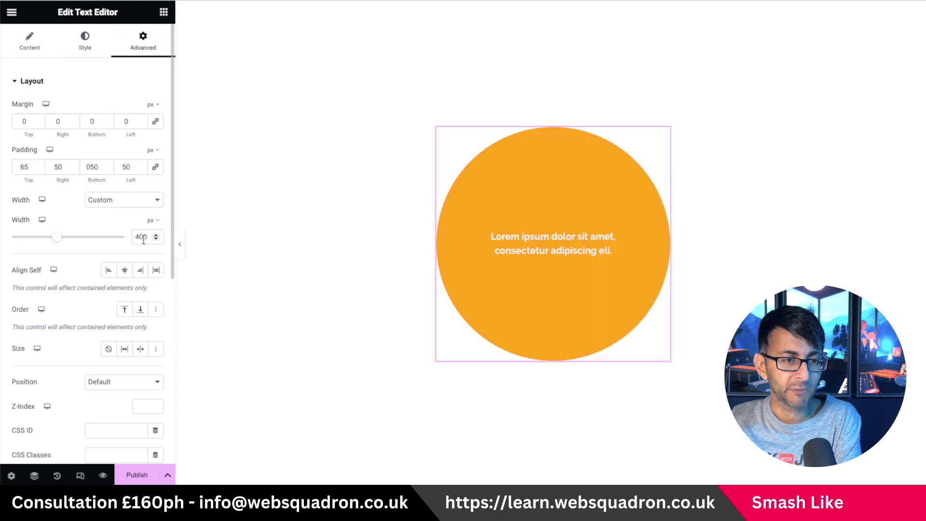
{"action": "left_click_drag", "start_coordinate": [145, 237], "coordinate": [108, 234]}
{"action": "type", "text": "200"}
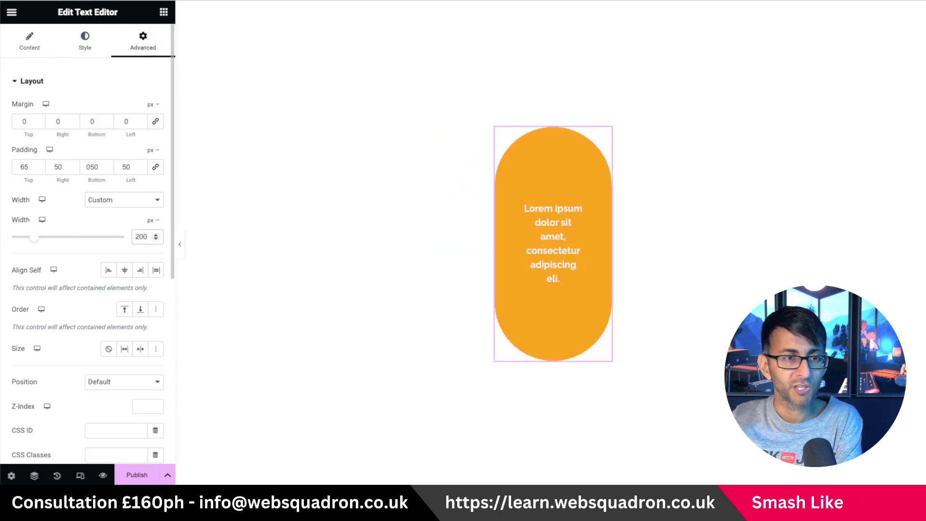
{"action": "scroll", "coordinate": [83, 386], "scroll_direction": "down", "scroll_amount": 6}
{"action": "left_click", "coordinate": [84, 378]}
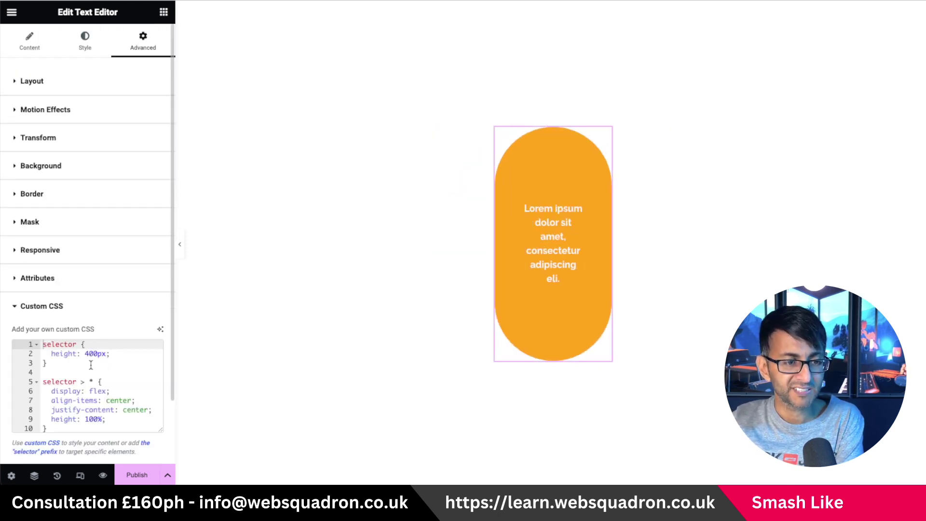
{"action": "left_click", "coordinate": [89, 354]}
{"action": "key", "text": "BackSpace"}
{"action": "type", "text": "2"}
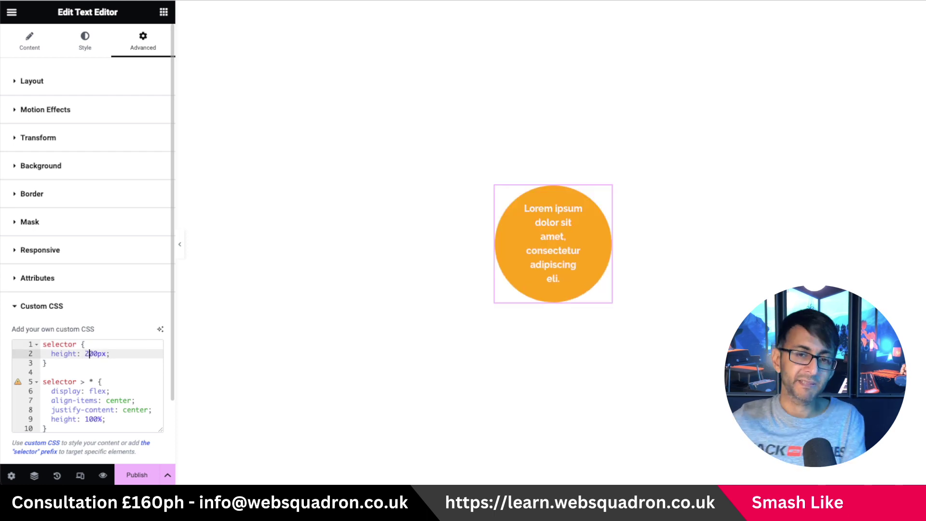
Step: Set padding to 20 px on all sides, with 35 px at the top
{"action": "left_click", "coordinate": [79, 82]}
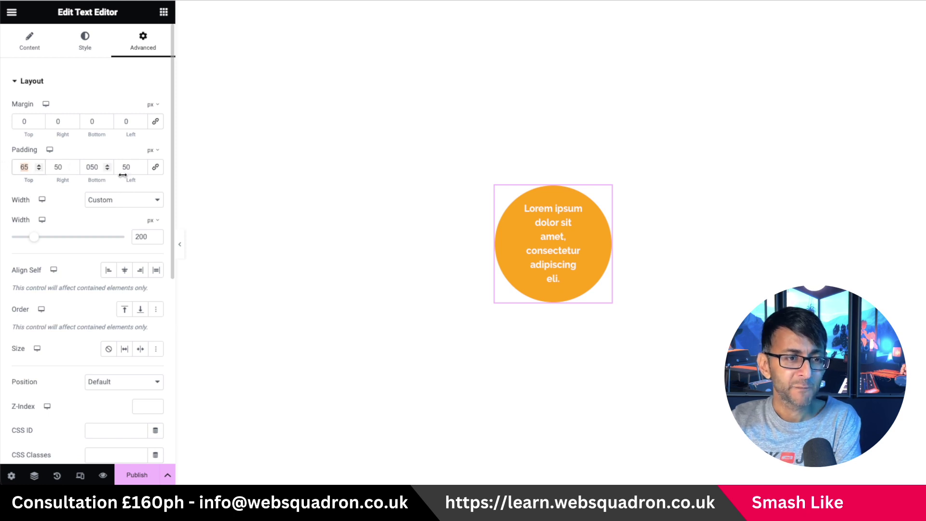
{"action": "left_click", "coordinate": [155, 167]}
{"action": "type", "text": "2"}
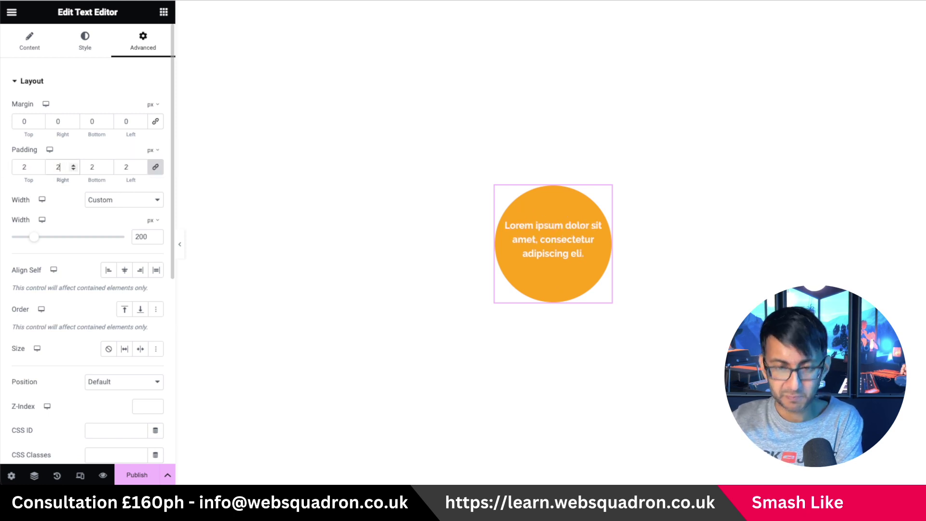
{"action": "type", "text": "0"}
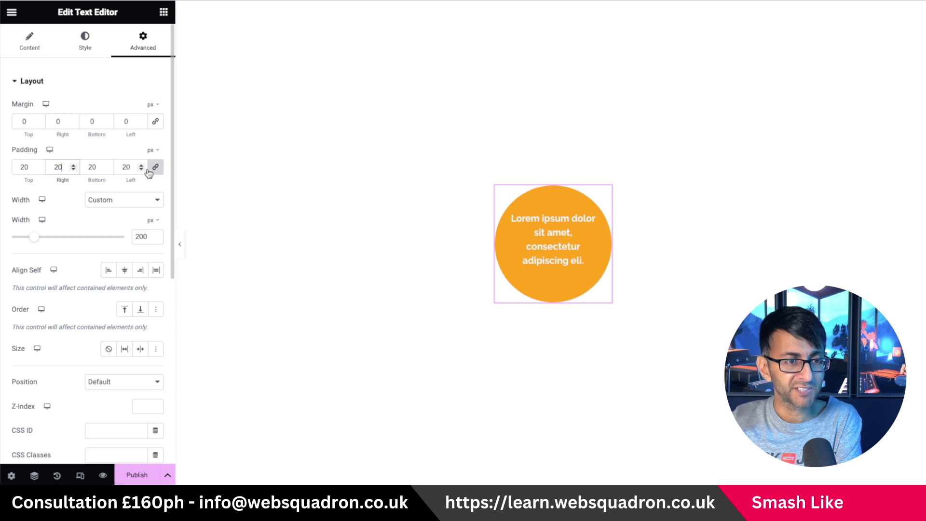
{"action": "double_click", "coordinate": [24, 167]}
{"action": "type", "text": "35"}
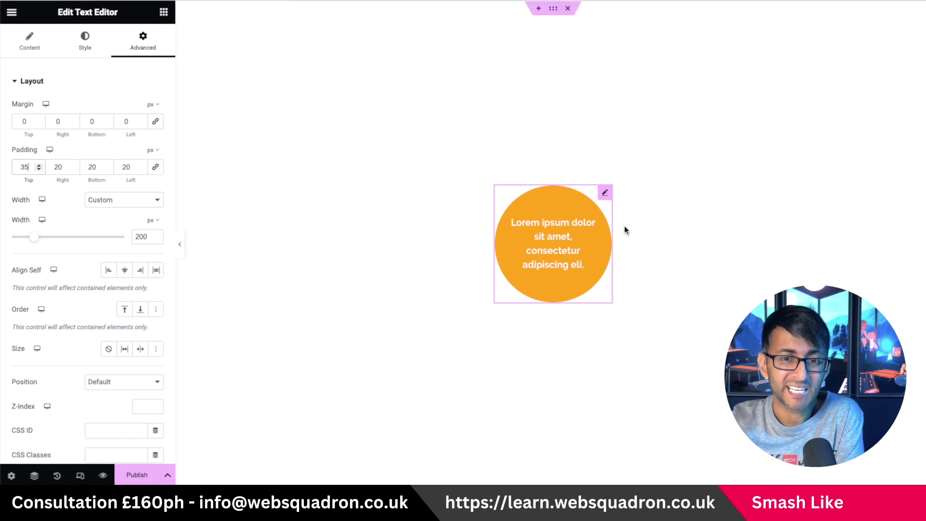
{"action": "left_click", "coordinate": [120, 382]}
{"action": "key", "text": "Return"}
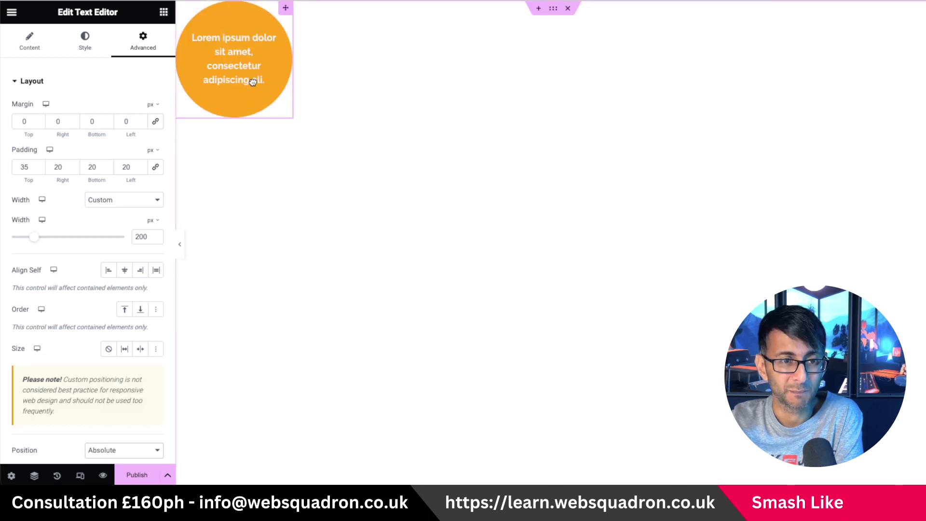
{"action": "left_click_drag", "start_coordinate": [250, 81], "coordinate": [487, 246]}
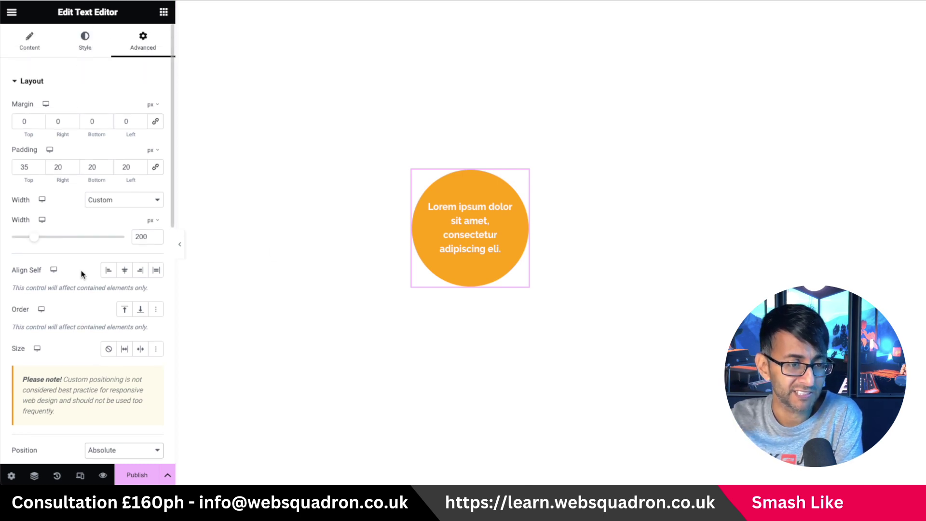
{"action": "scroll", "coordinate": [81, 289], "scroll_direction": "down", "scroll_amount": 5}
{"action": "left_click", "coordinate": [64, 438]}
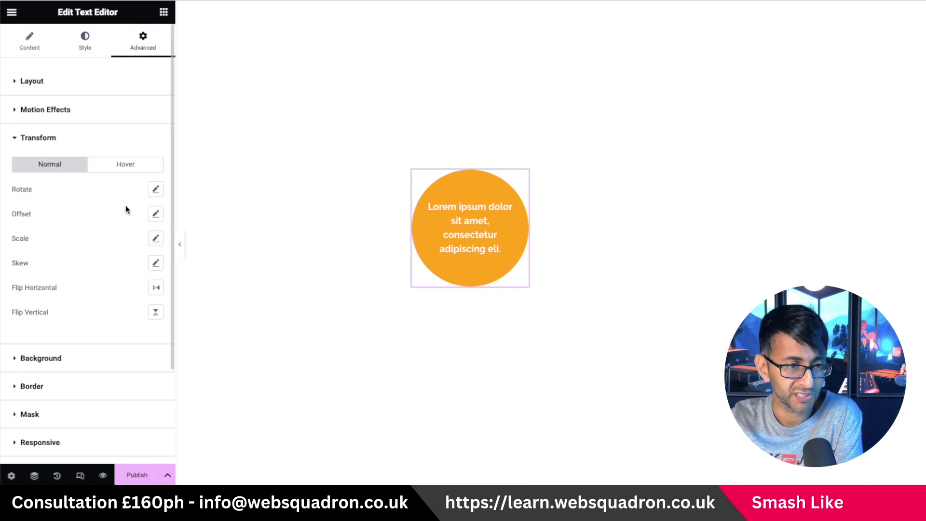
{"action": "left_click", "coordinate": [155, 189]}
{"action": "left_click_drag", "start_coordinate": [66, 238], "coordinate": [67, 240]}
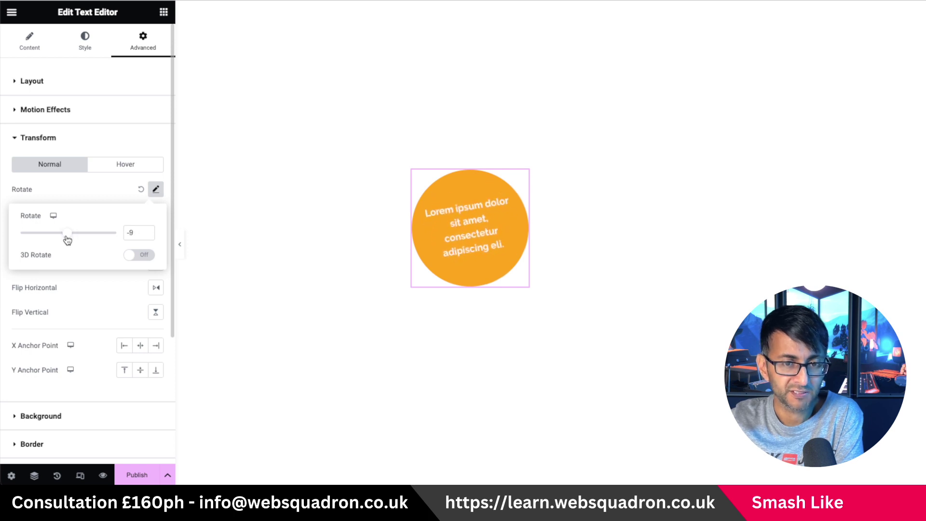